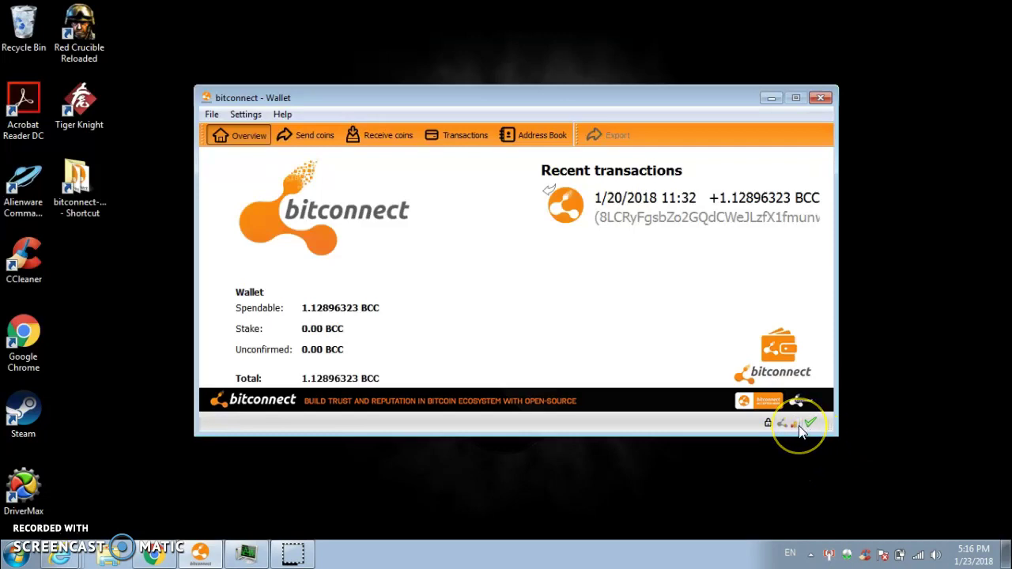
# Step: Bring Chrome forward and open the Novaexchange BCC addnode page from the bitconnect nodes search results
pyautogui.moveTo(799, 425)
pyautogui.click(326, 420)
pyautogui.click(154, 553)
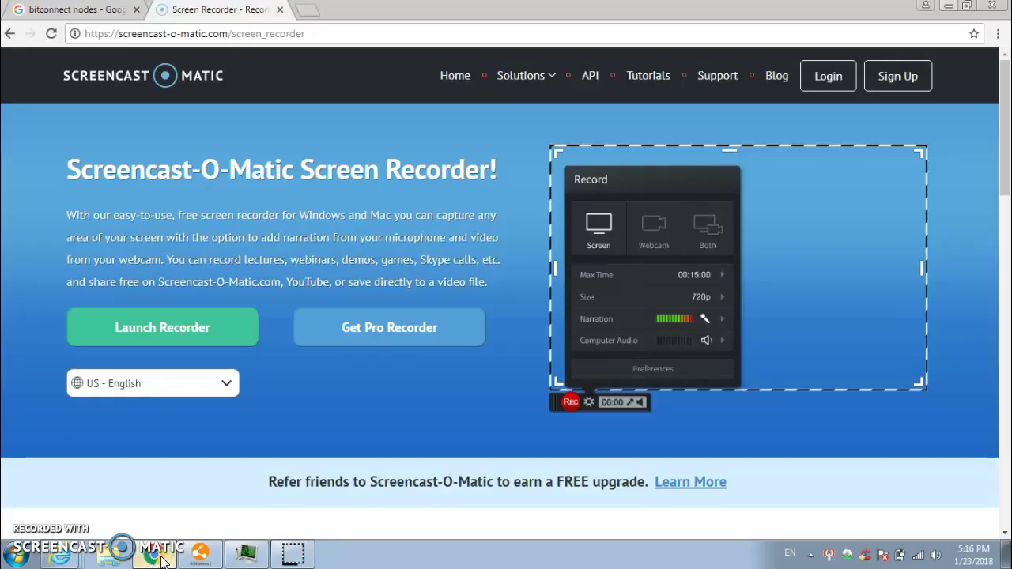
pyautogui.click(77, 10)
pyautogui.click(113, 79)
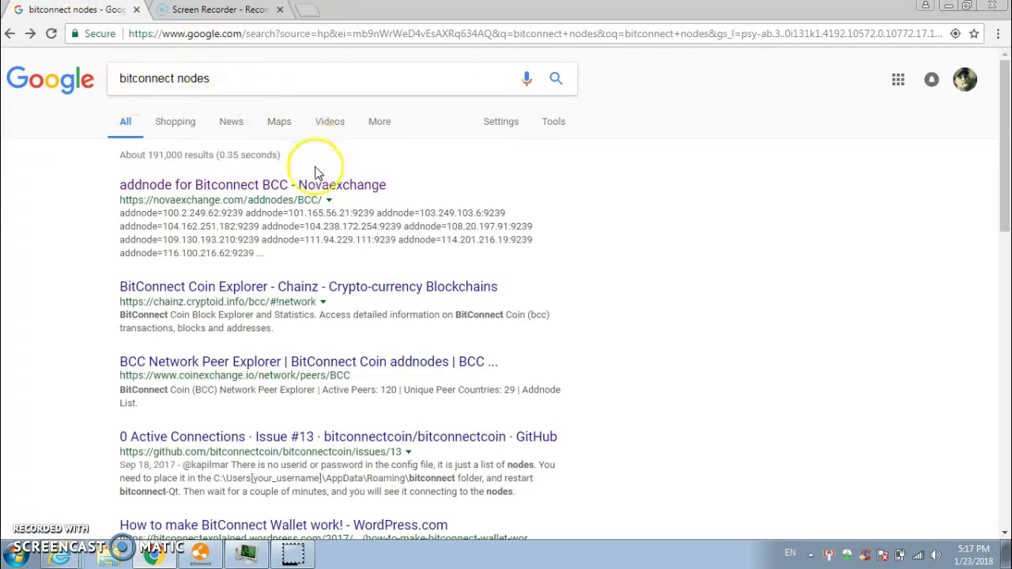
pyautogui.click(344, 196)
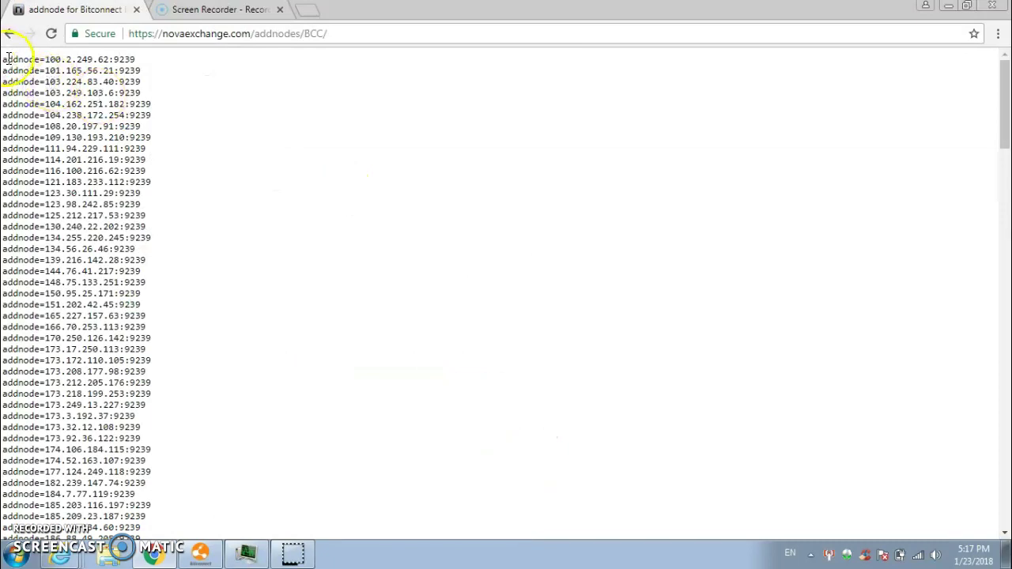
# Step: Select the IPv4 addnode=…:9239 lines on the page and copy them
pyautogui.moveTo(15, 63); pyautogui.dragTo(182, 266)
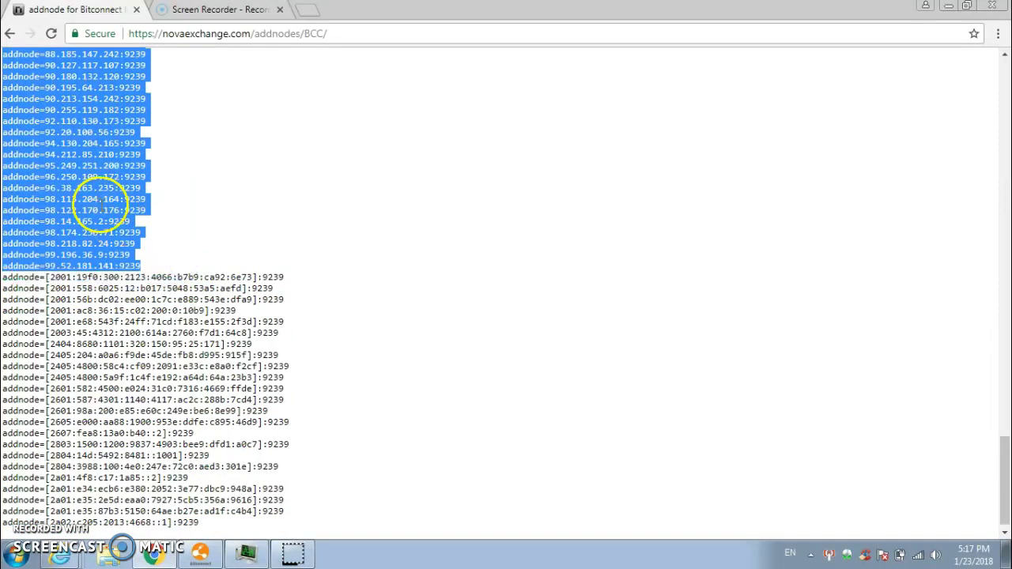
pyautogui.rightClick(101, 204)
pyautogui.click(202, 215)
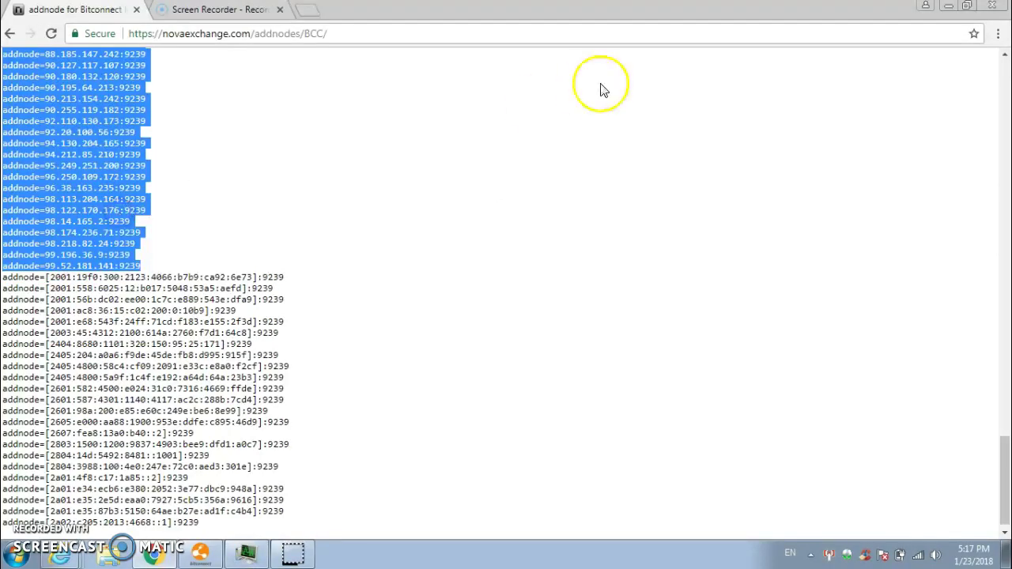
# Step: Create a new text document named bitconnect on the desktop
pyautogui.click(948, 6)
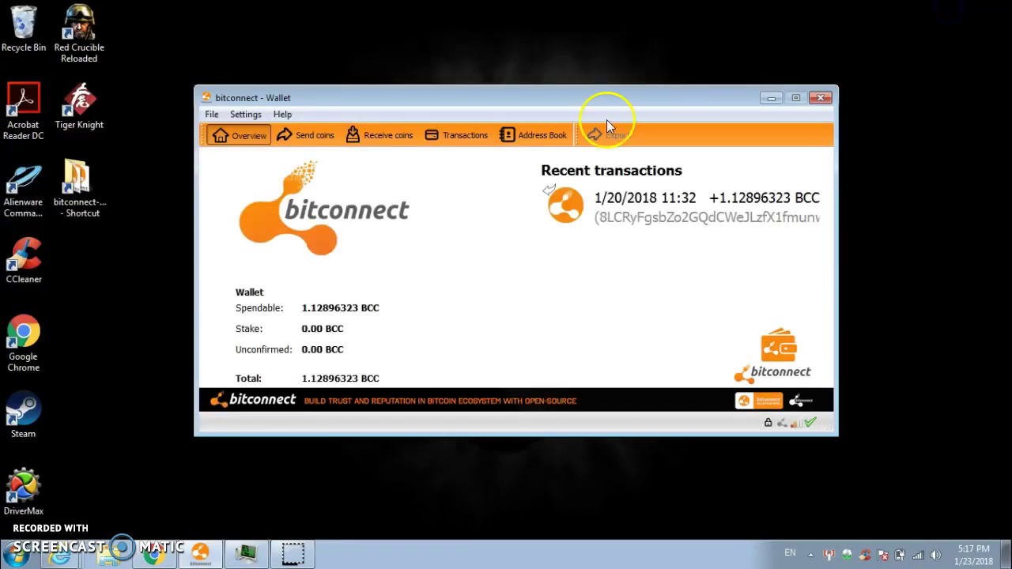
pyautogui.rightClick(131, 358)
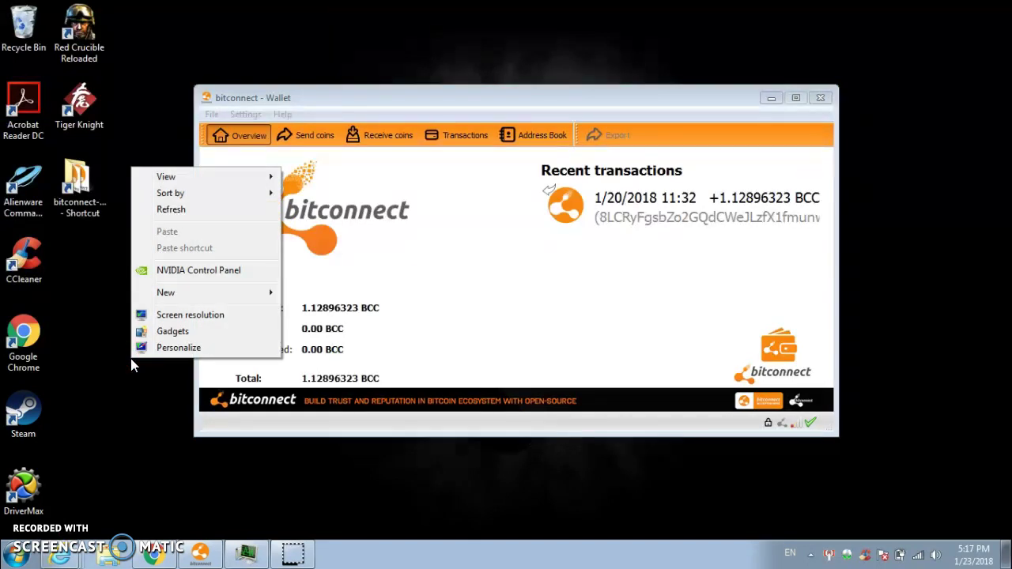
pyautogui.moveTo(193, 293)
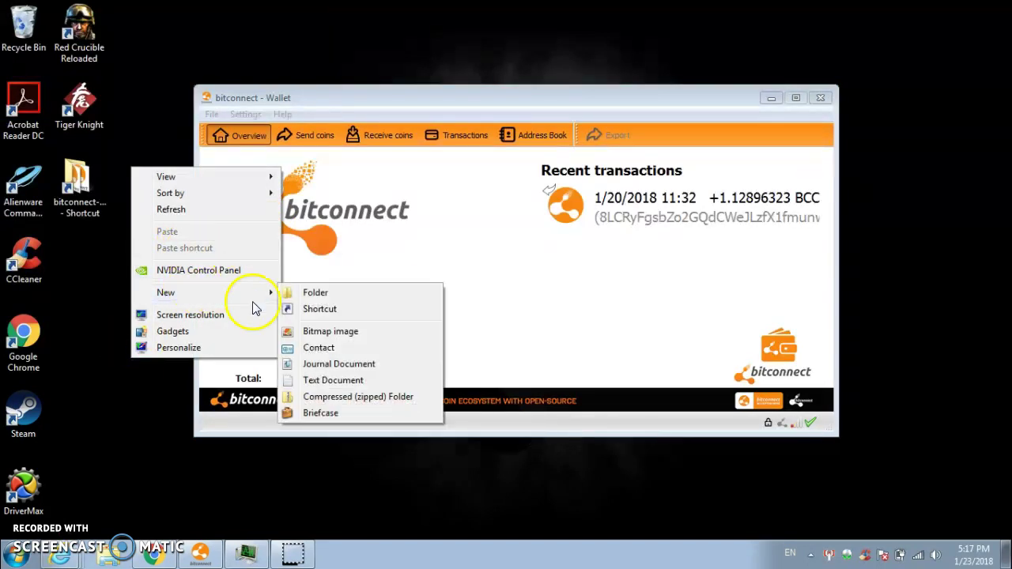
pyautogui.click(338, 385)
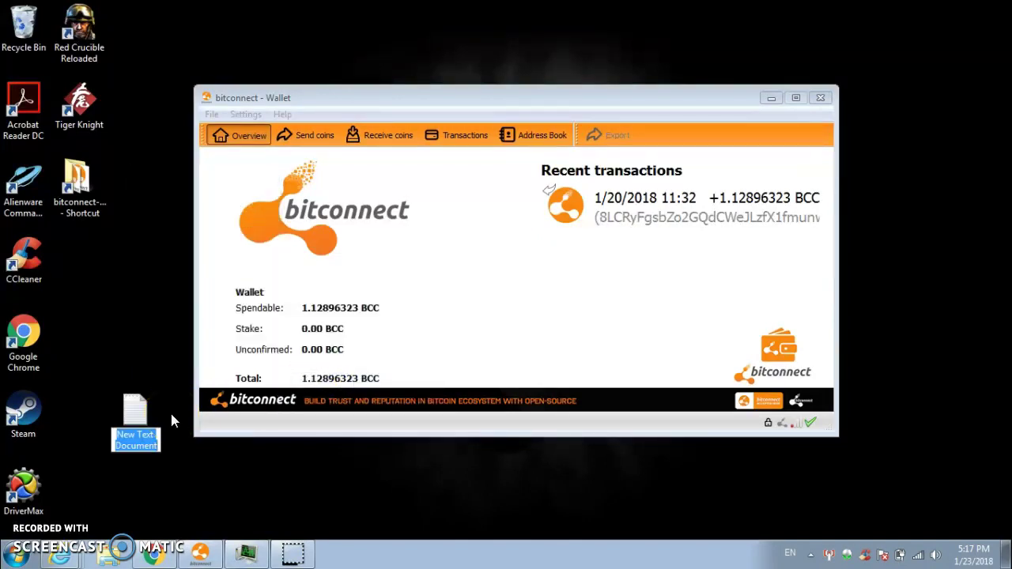
pyautogui.write('bitconnect')
# Step: Paste the copied addnode lines into the bitconnect file and save it on closing
pyautogui.doubleClick(140, 409)
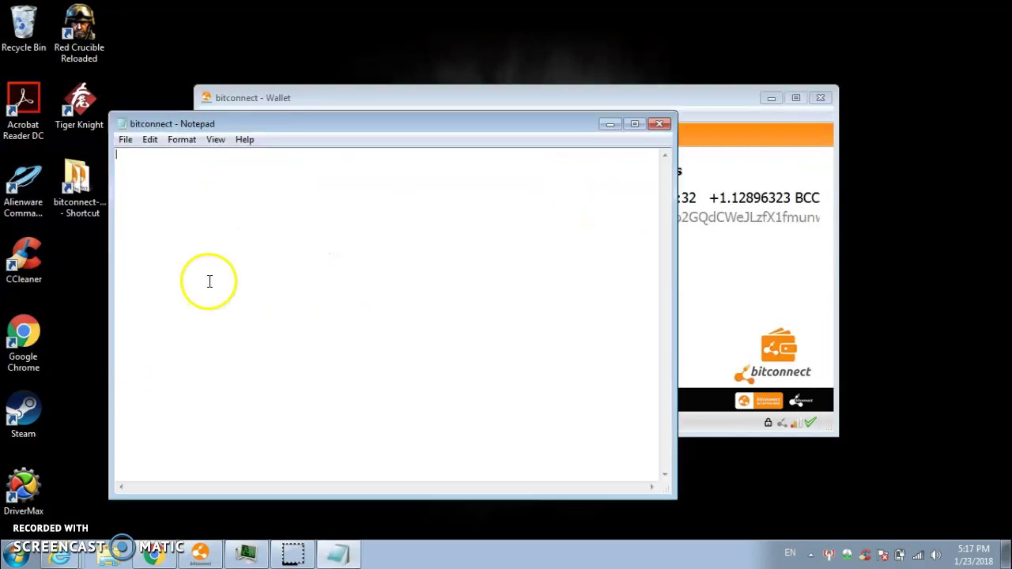
pyautogui.rightClick(210, 281)
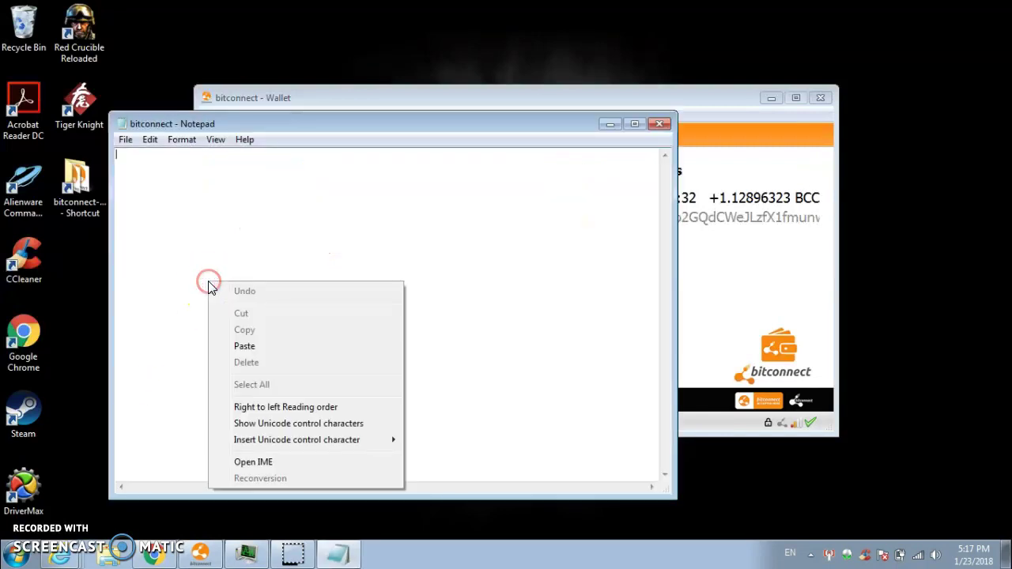
pyautogui.click(281, 346)
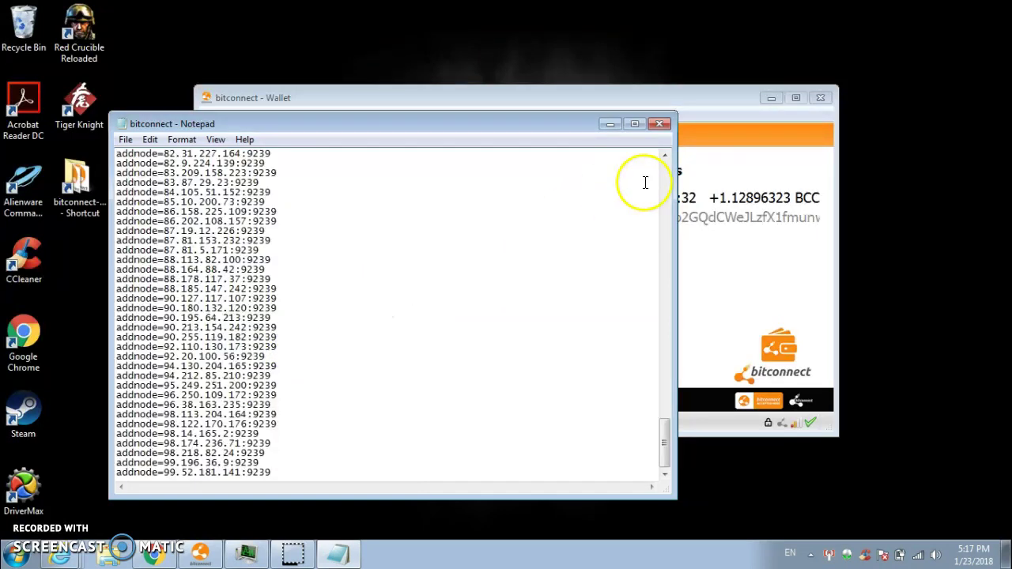
pyautogui.click(661, 127)
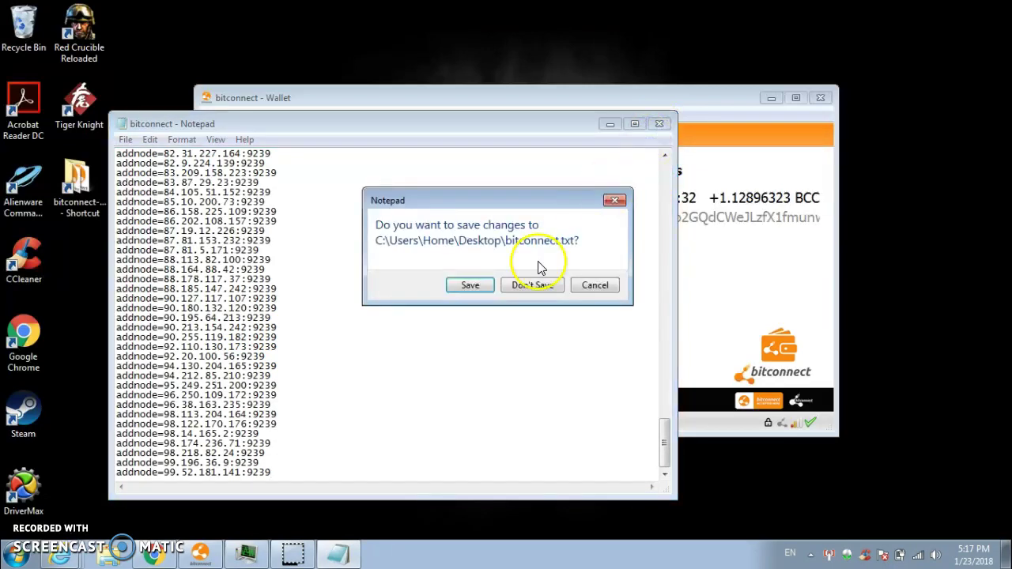
pyautogui.click(476, 286)
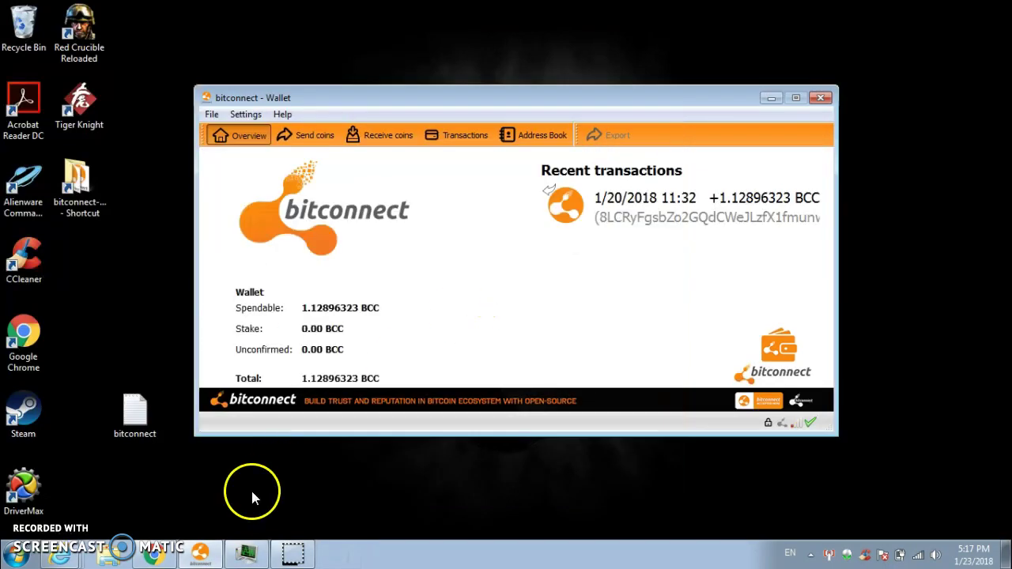
# Step: Search %appdata% from the Start menu and open the Roaming folder
pyautogui.click(21, 556)
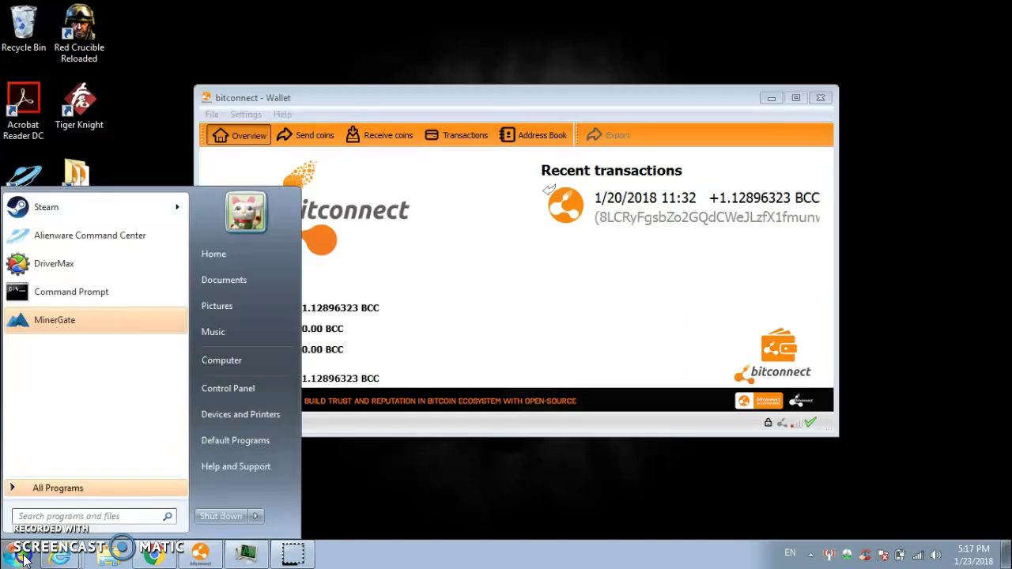
pyautogui.click(44, 515)
pyautogui.write('%')
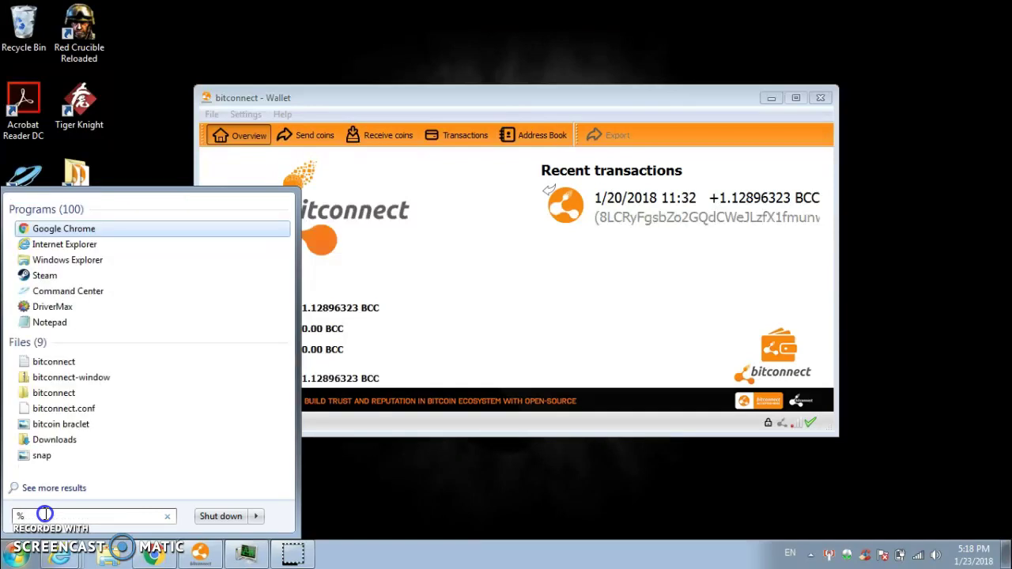
pyautogui.write('appda')
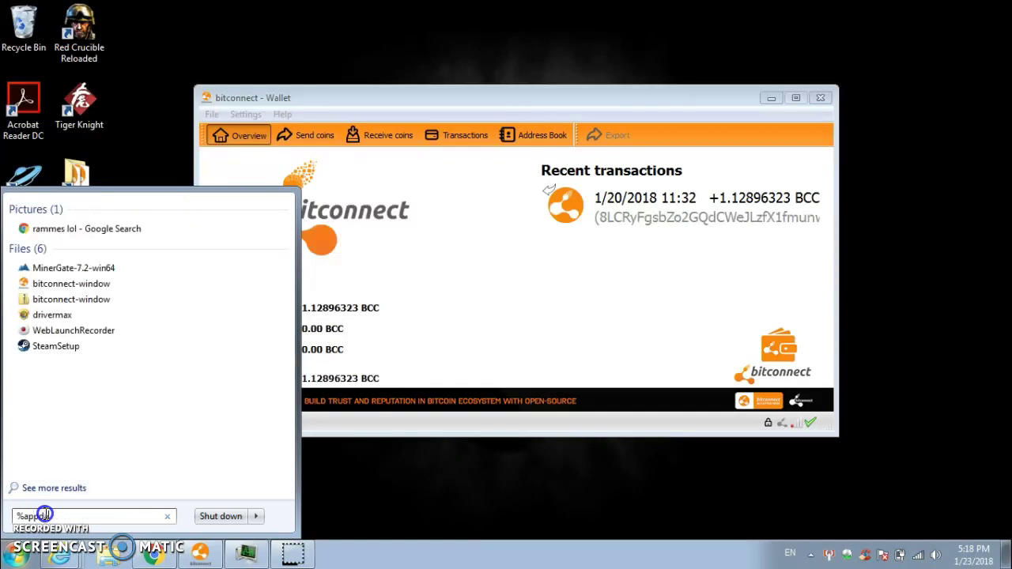
pyautogui.write('ta%')
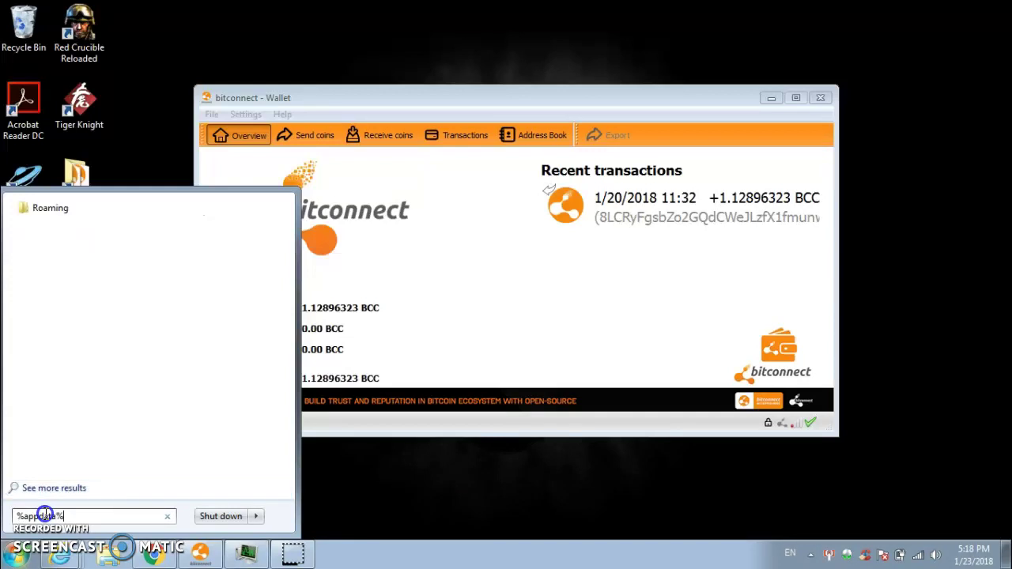
pyautogui.click(71, 212)
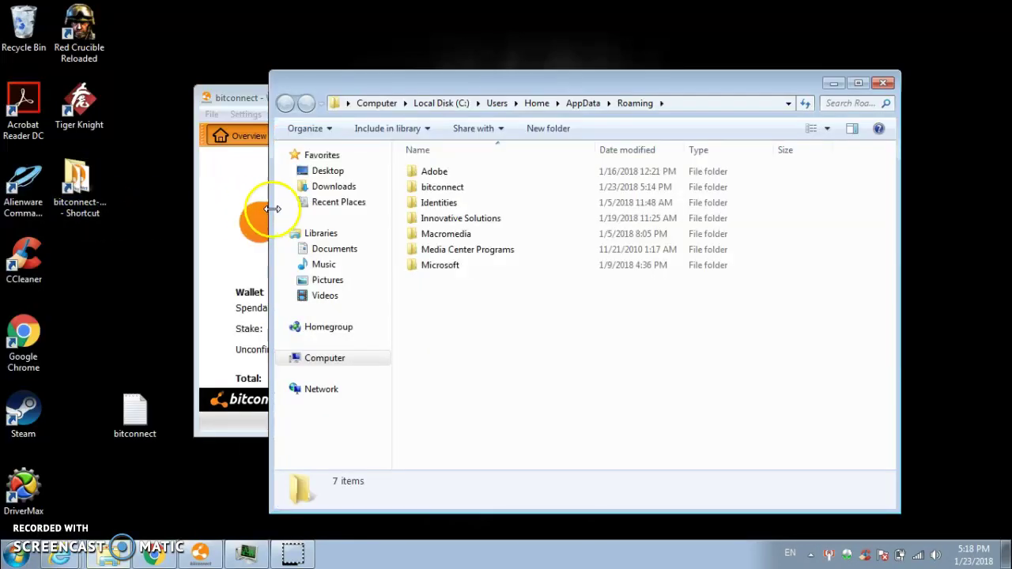
# Step: Open the bitconnect data folder and try dragging the desktop bitconnect file in, cancelling the conflict
pyautogui.doubleClick(448, 189)
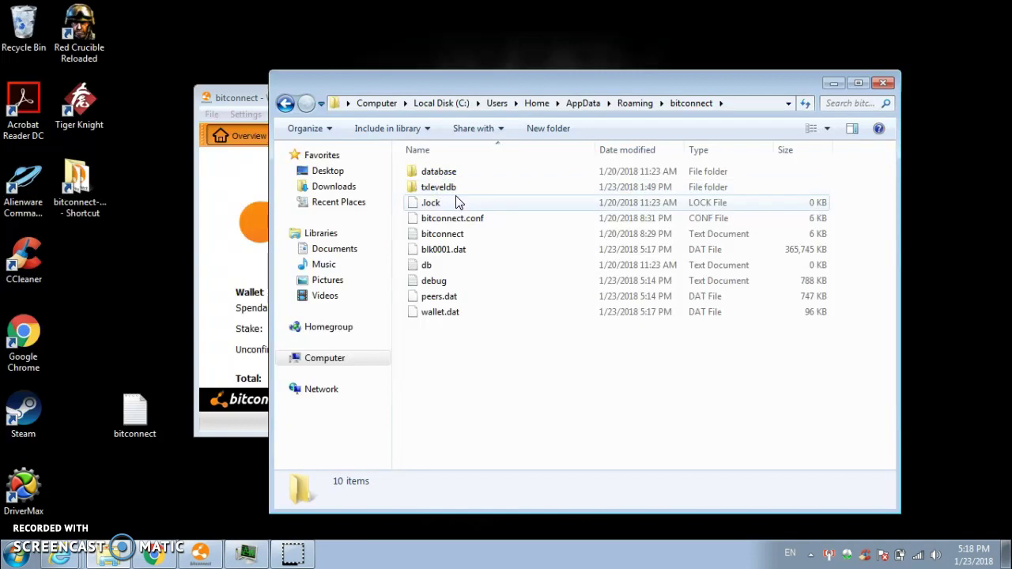
pyautogui.doubleClick(142, 411)
pyautogui.moveTo(141, 411); pyautogui.dragTo(454, 360)
pyautogui.click(628, 429)
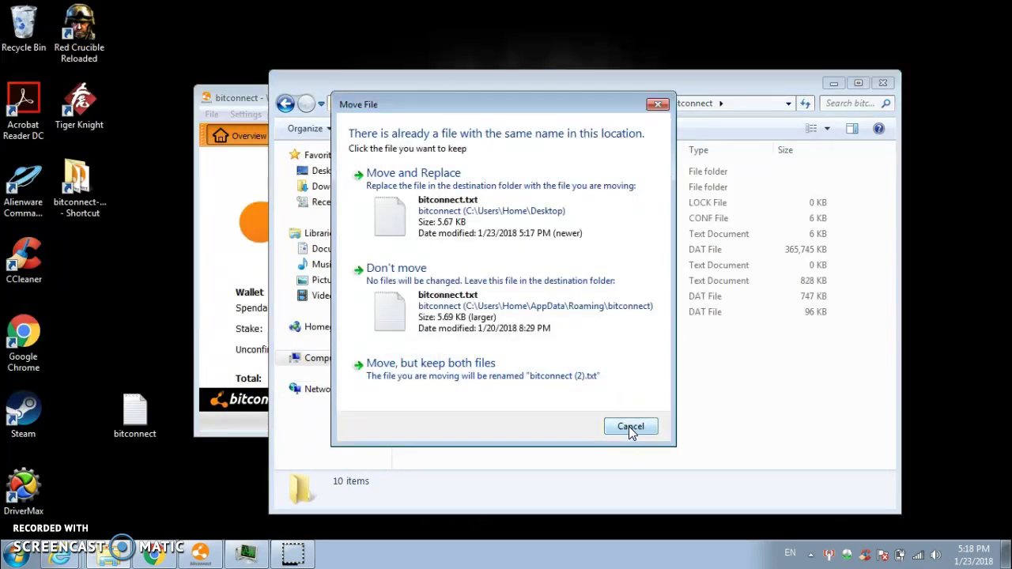
pyautogui.click(630, 427)
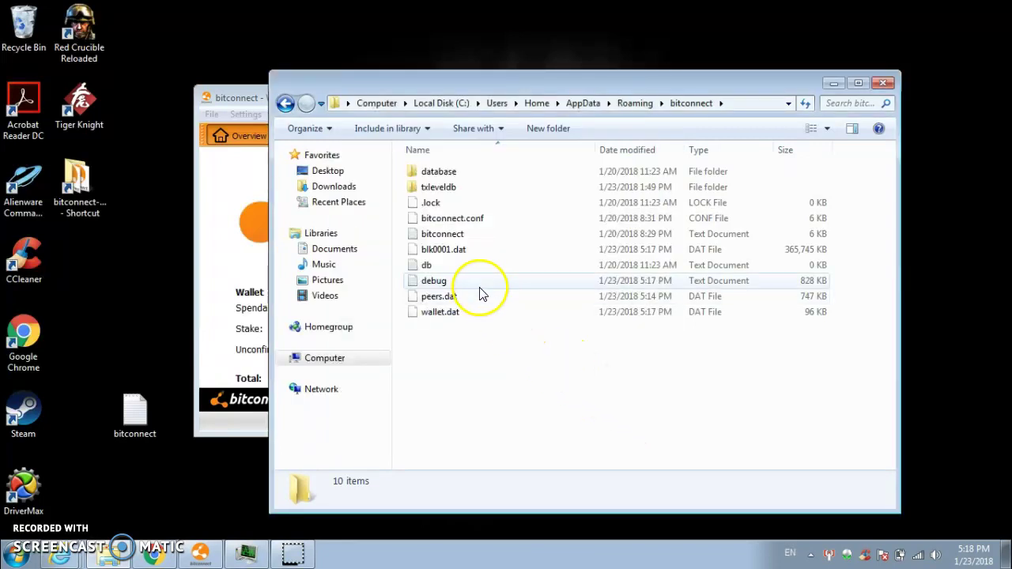
# Step: Try opening bitconnect.conf, then dismiss the can't-open-file message
pyautogui.click(455, 227)
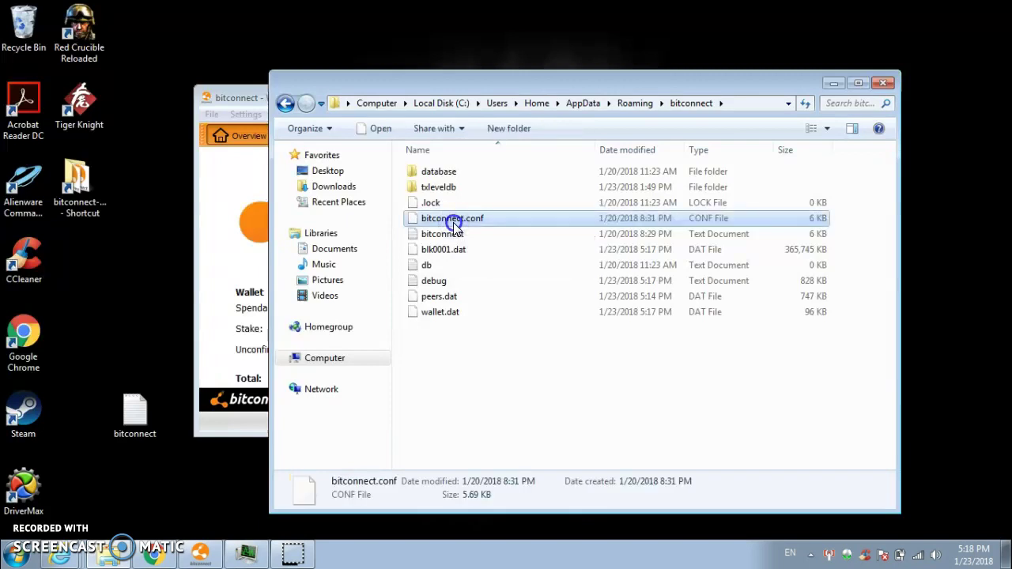
pyautogui.doubleClick(455, 226)
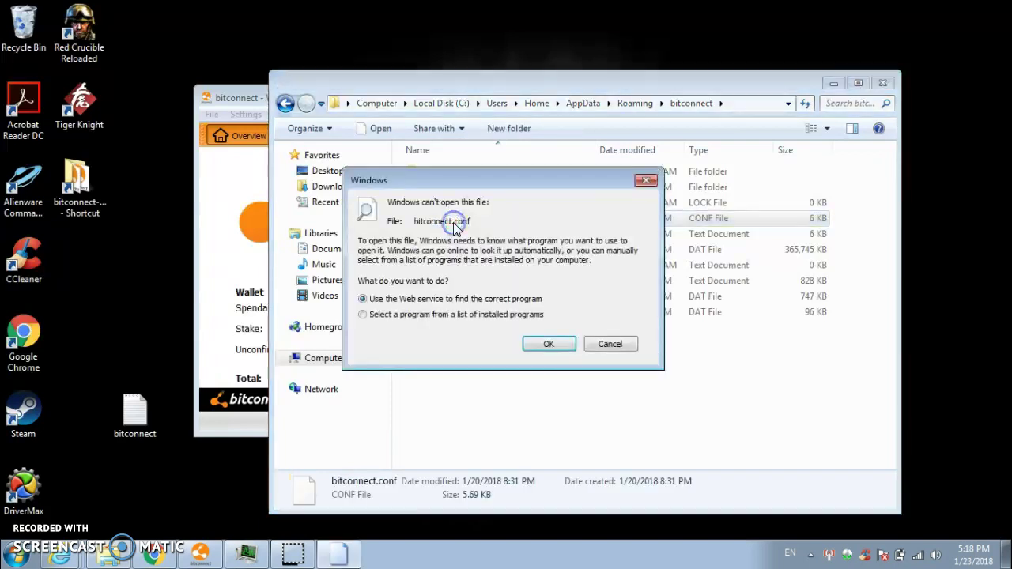
pyautogui.click(645, 181)
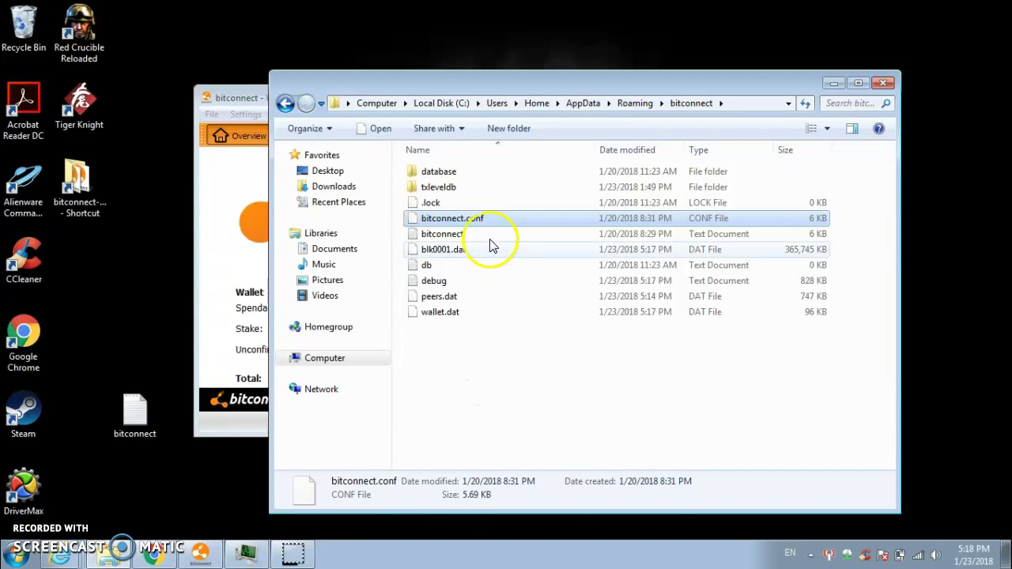
# Step: Drag the desktop bitconnect file into the folder and replace the older copy
pyautogui.doubleClick(149, 419)
pyautogui.moveTo(149, 419); pyautogui.dragTo(495, 420)
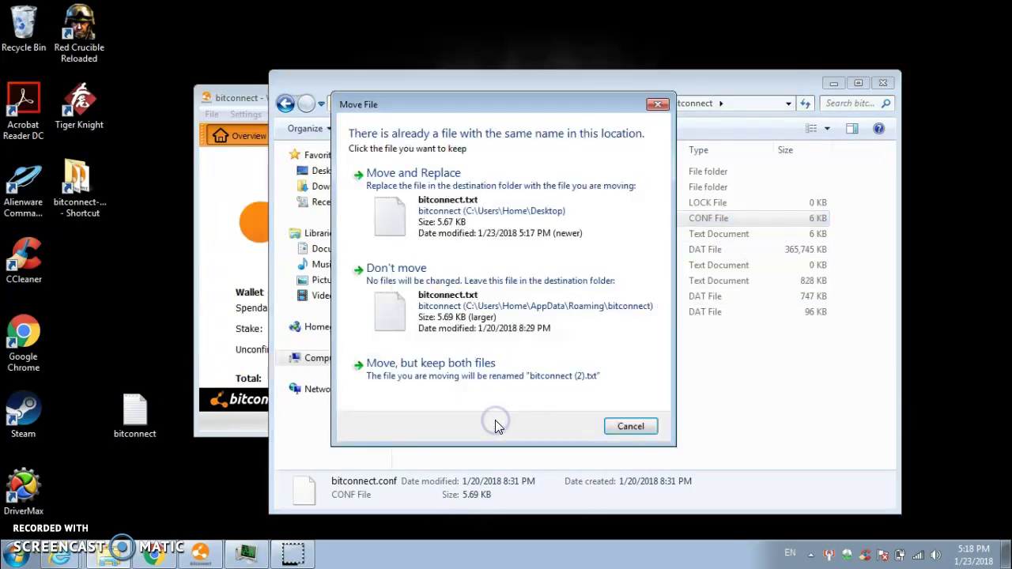
pyautogui.click(468, 229)
# Step: Confirm the replacement, open the bitconnect text file in Notepad and save it with File > Save
pyautogui.click(468, 229)
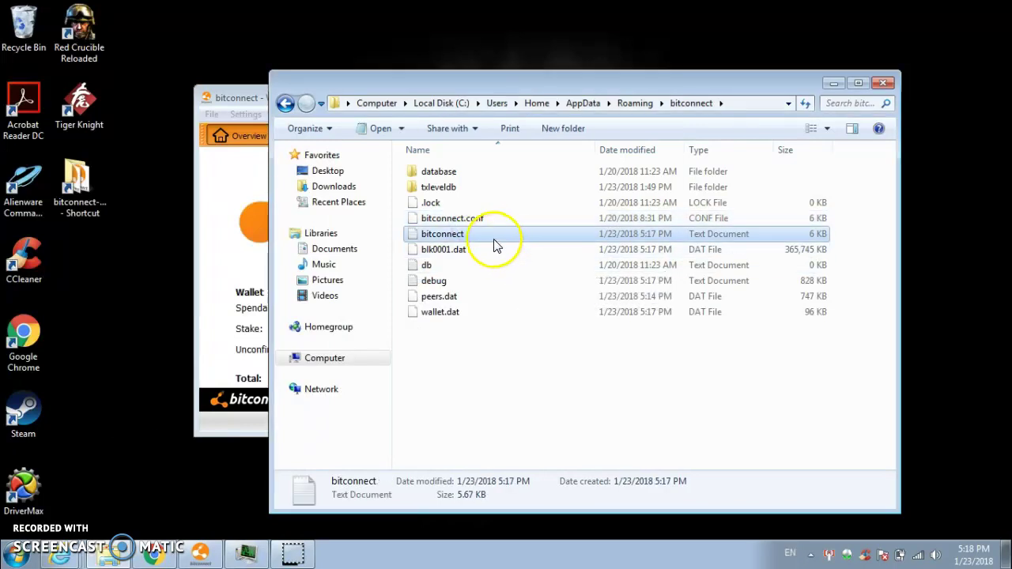
pyautogui.doubleClick(493, 237)
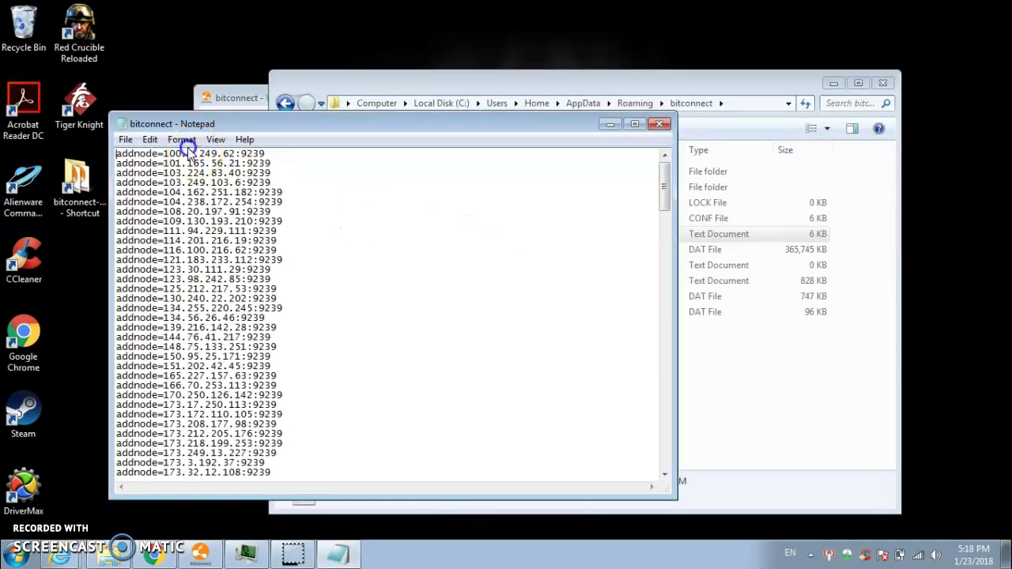
pyautogui.click(126, 141)
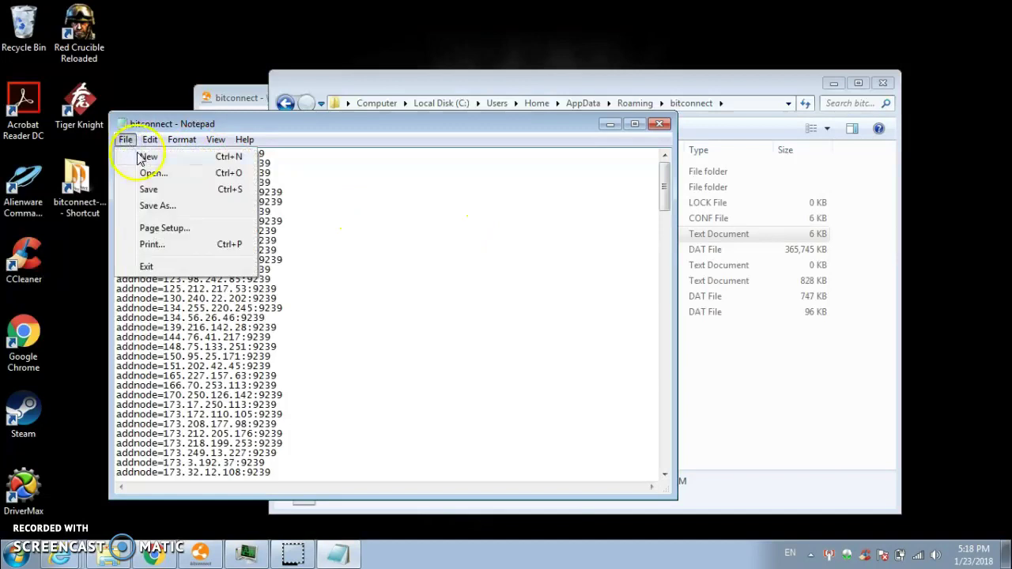
pyautogui.click(153, 175)
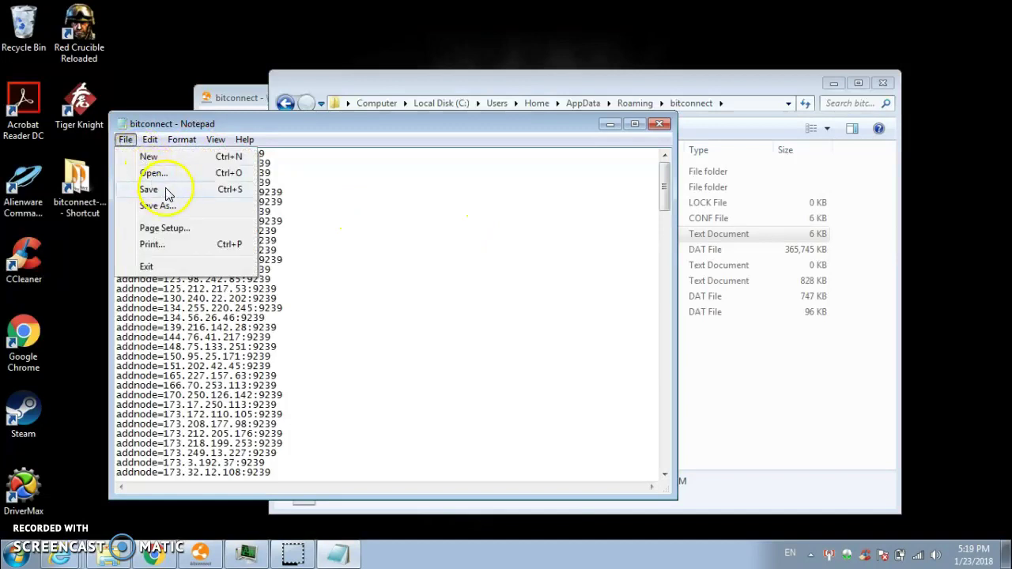
pyautogui.click(162, 190)
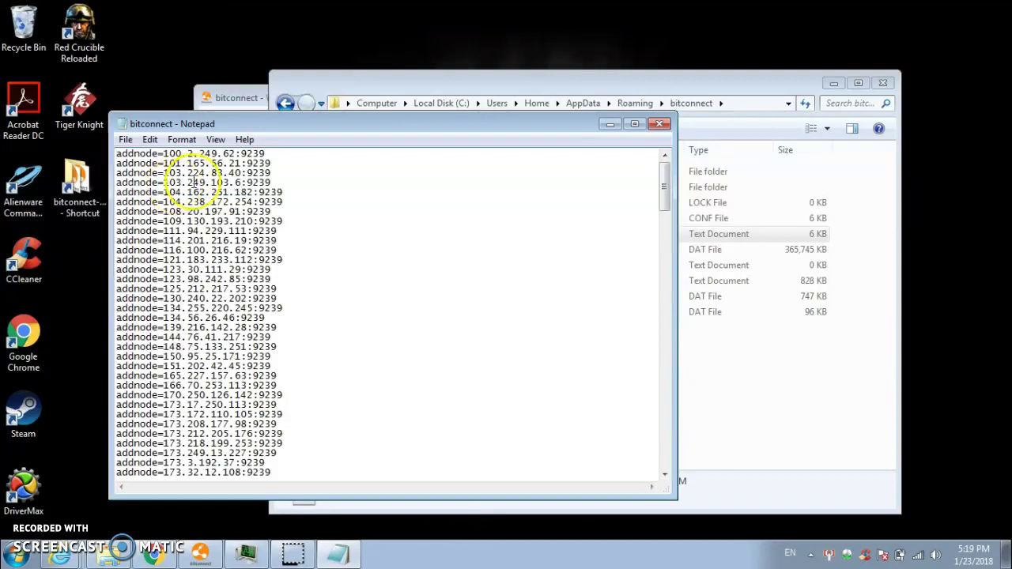
pyautogui.click(121, 143)
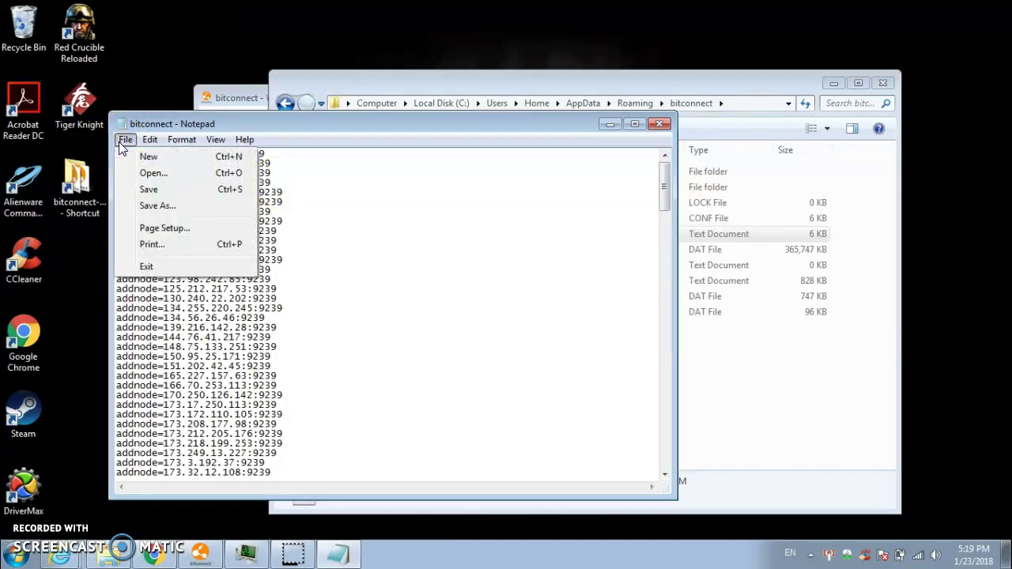
pyautogui.moveTo(215, 139)
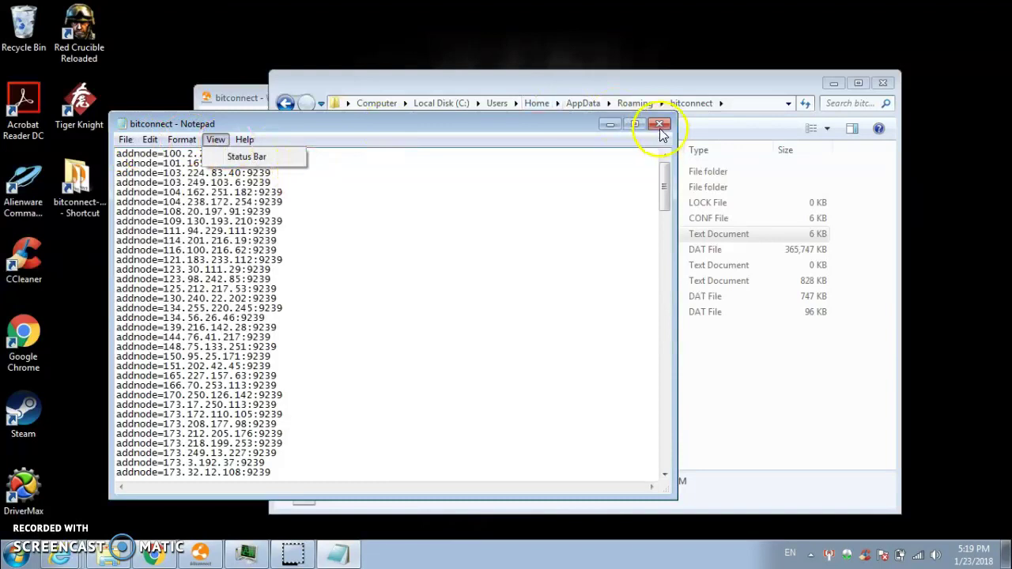
pyautogui.moveTo(120, 137)
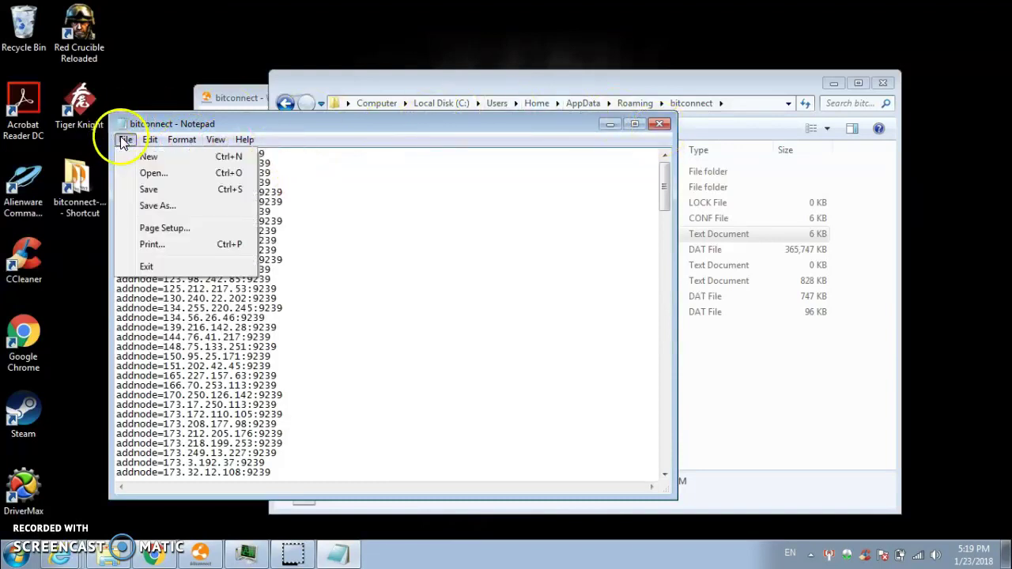
pyautogui.click(187, 208)
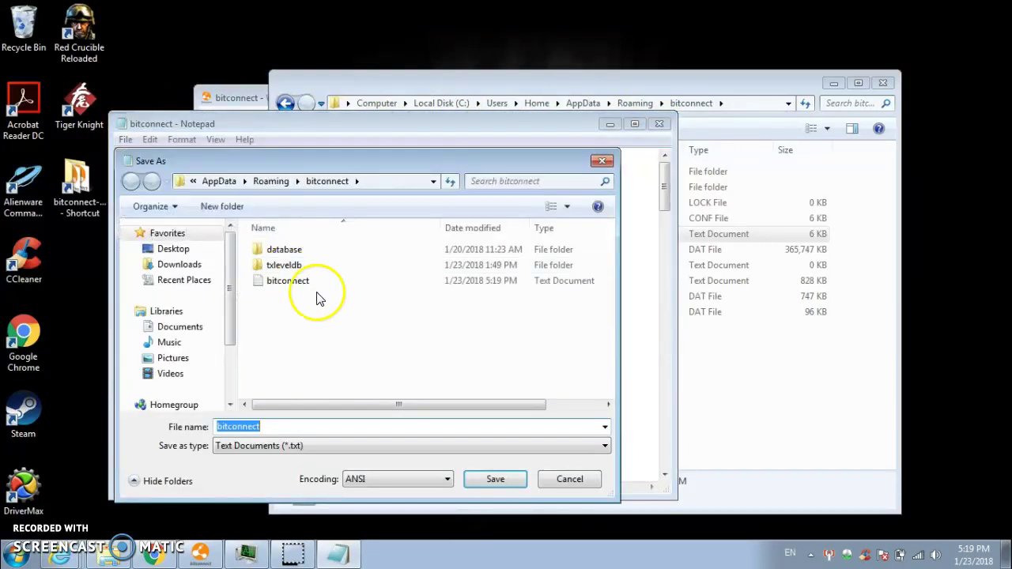
pyautogui.click(410, 449)
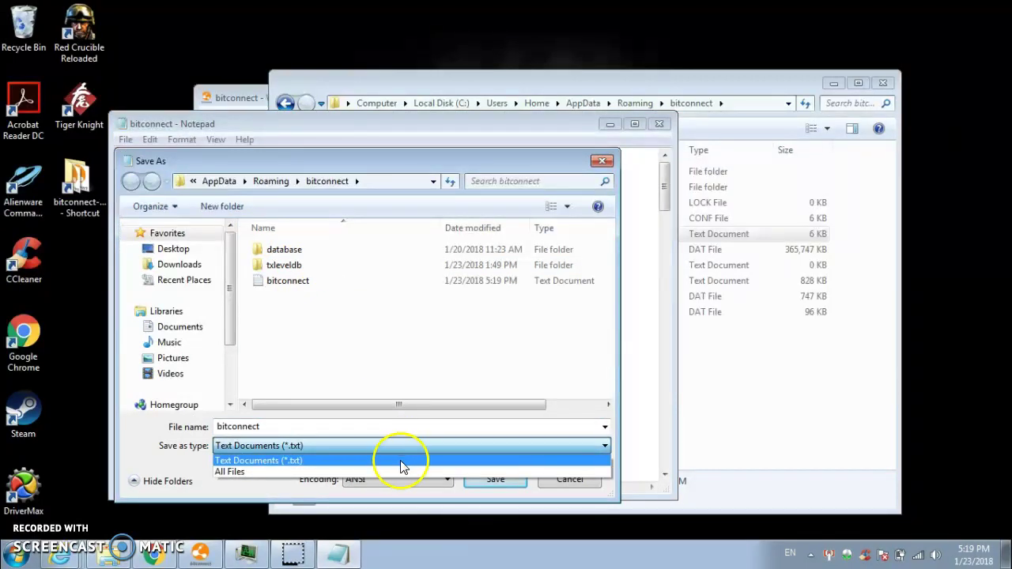
pyautogui.click(396, 471)
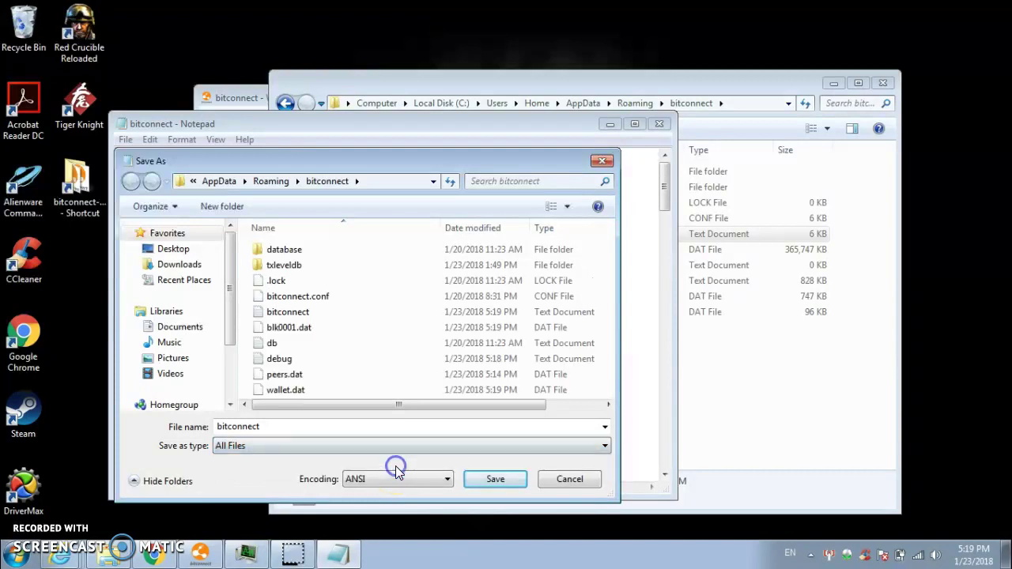
pyautogui.click(361, 425)
pyautogui.click(361, 427)
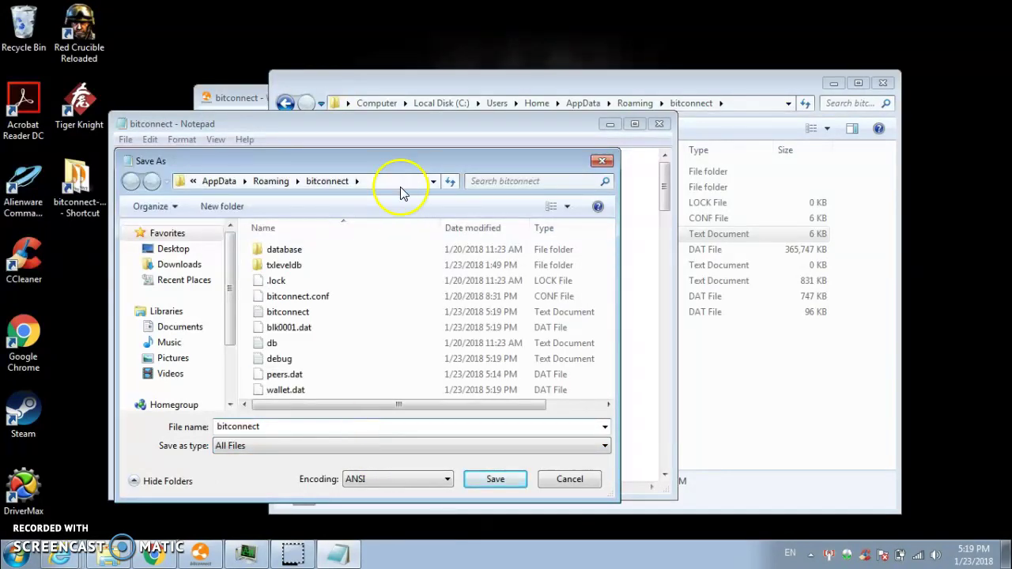
pyautogui.moveTo(414, 164); pyautogui.dragTo(524, 262)
pyautogui.click(661, 129)
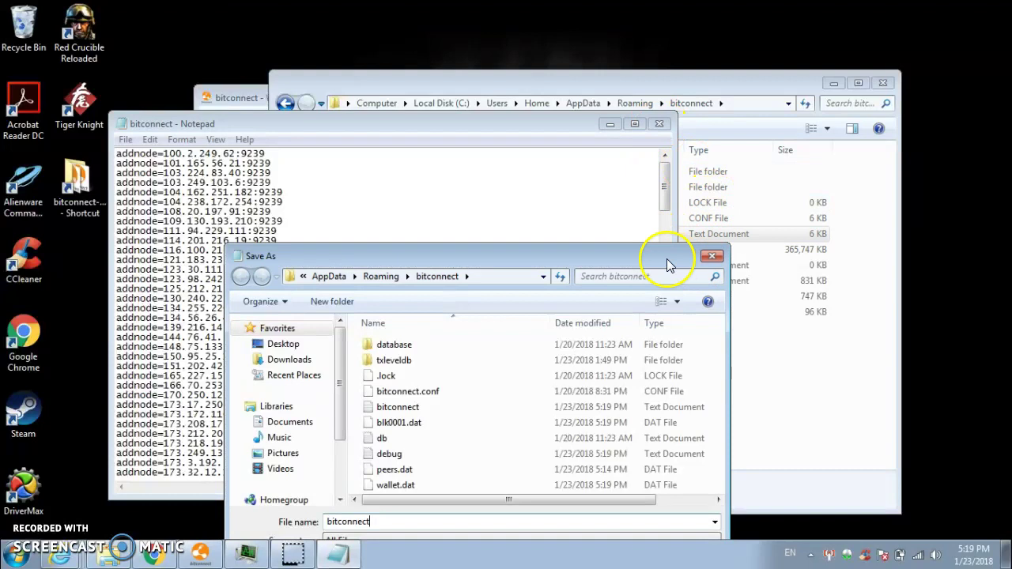
pyautogui.moveTo(666, 258); pyautogui.dragTo(720, 187)
pyautogui.write('.conf')
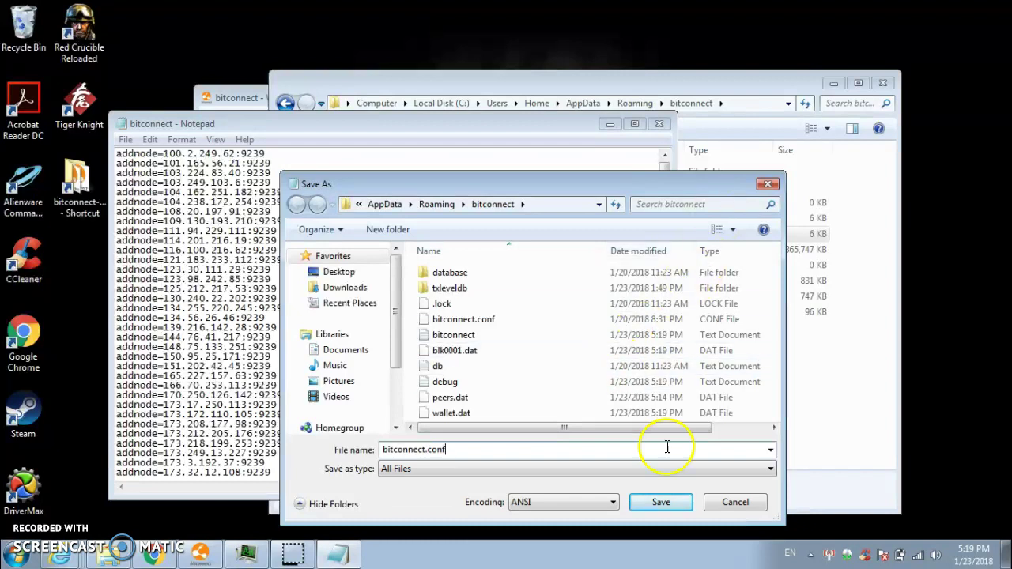
pyautogui.click(750, 502)
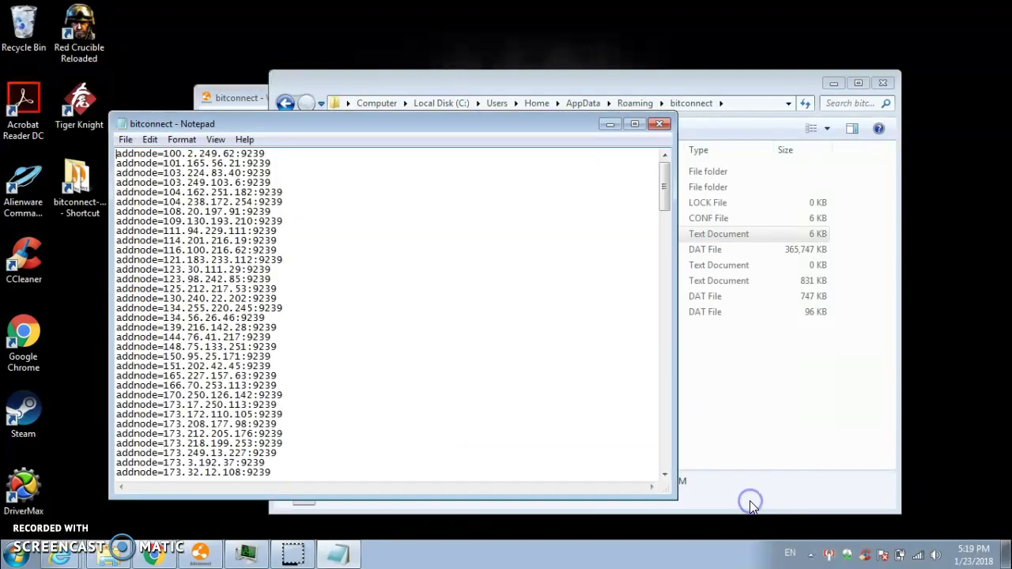
# Step: Close Notepad and delete the bitconnect text file from the Roaming bitconnect folder
pyautogui.click(661, 125)
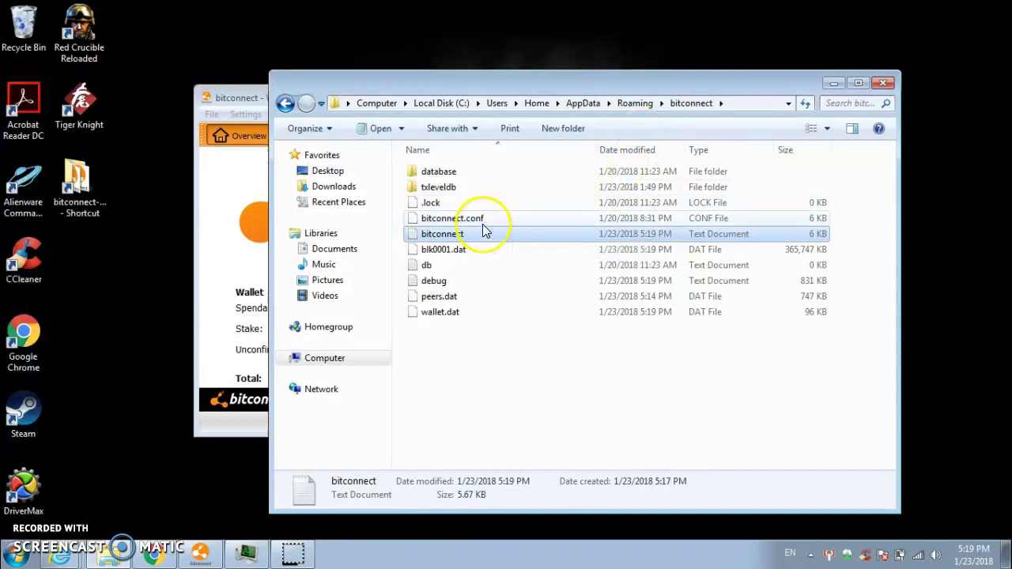
pyautogui.rightClick(455, 237)
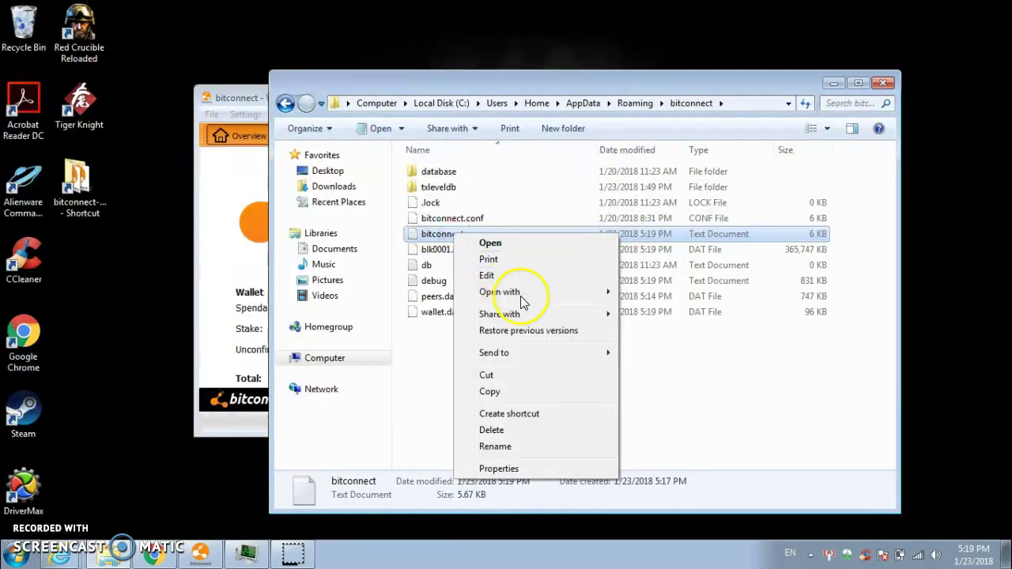
pyautogui.click(516, 430)
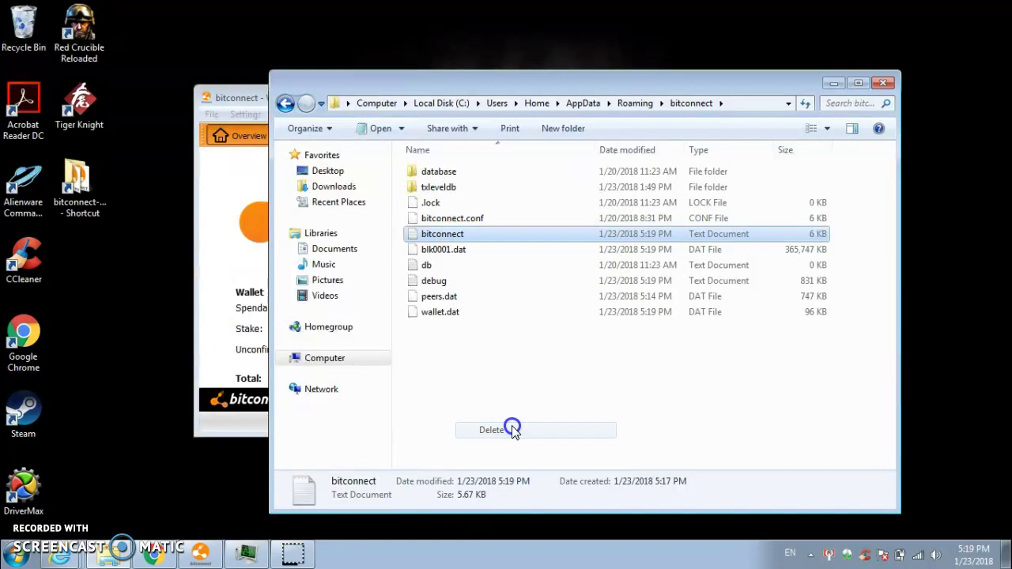
pyautogui.click(562, 336)
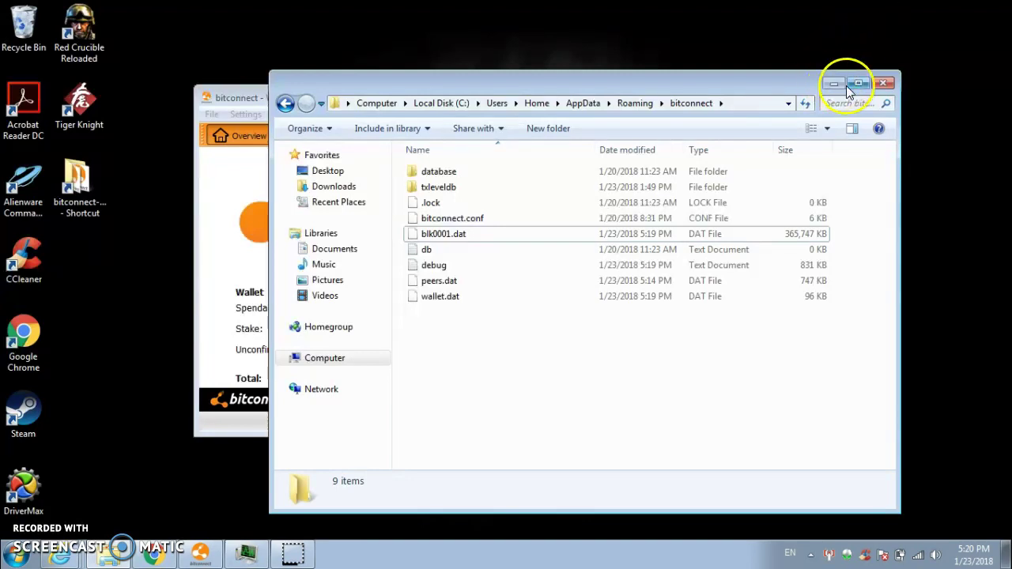
# Step: Close the folder and wallet, then relaunch bitconnect-window.exe from Downloads past the security warning
pyautogui.click(874, 82)
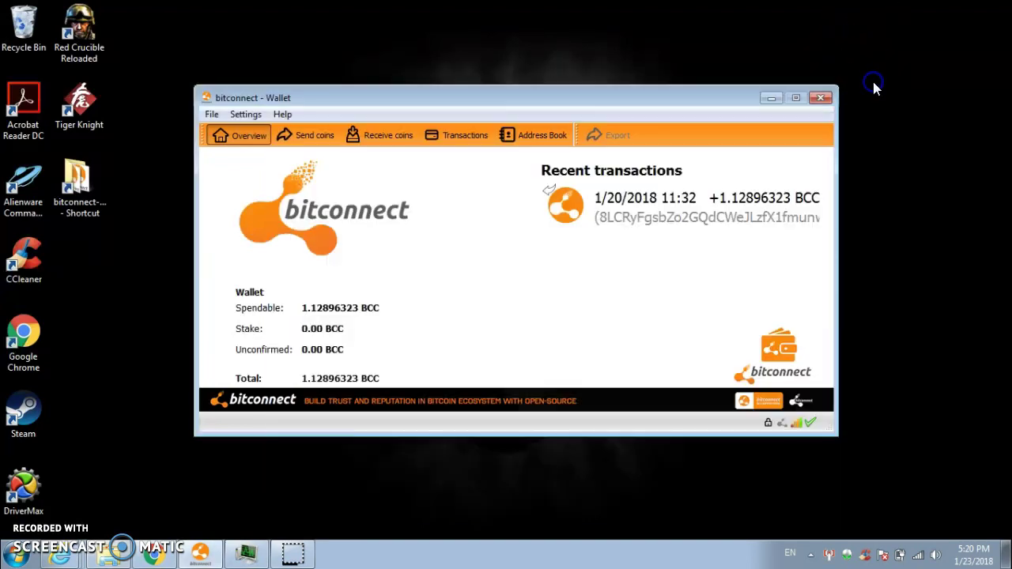
pyautogui.click(820, 98)
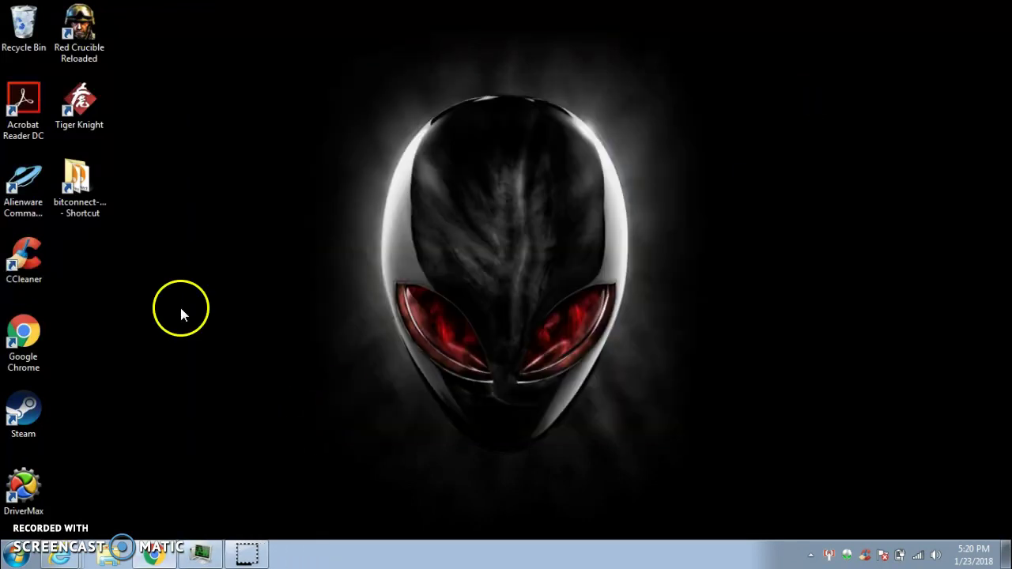
pyautogui.doubleClick(79, 180)
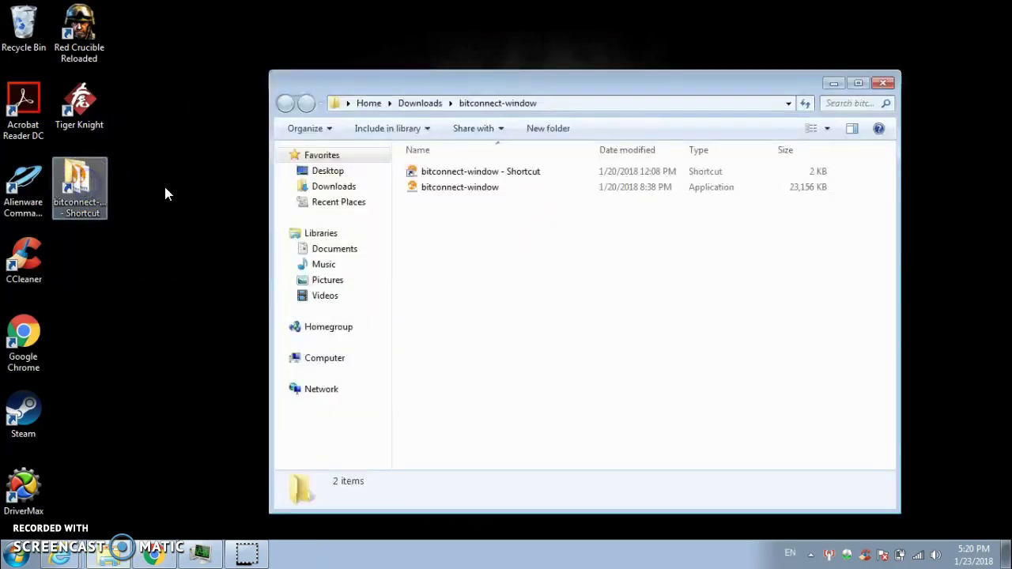
pyautogui.doubleClick(506, 188)
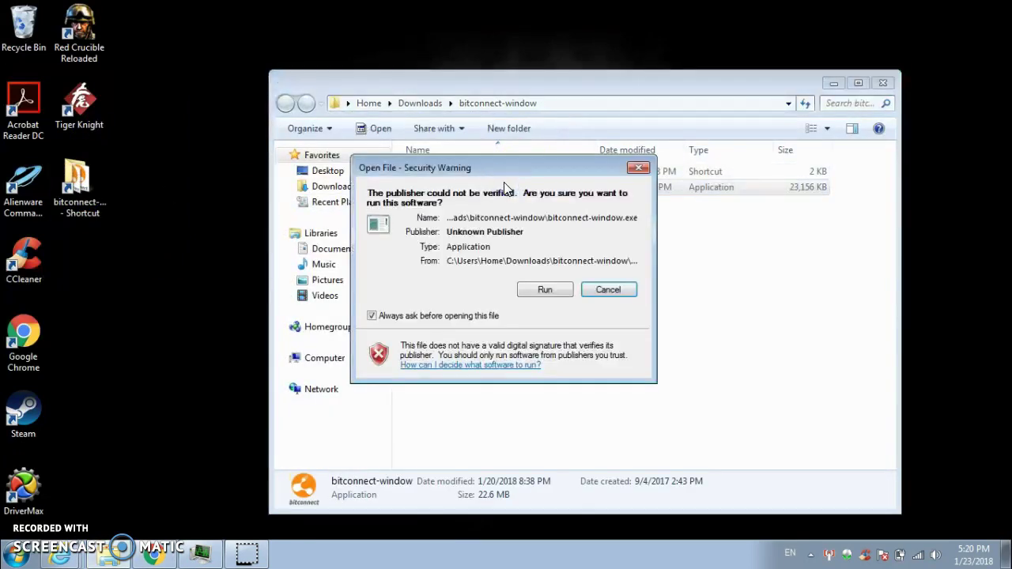
pyautogui.click(542, 289)
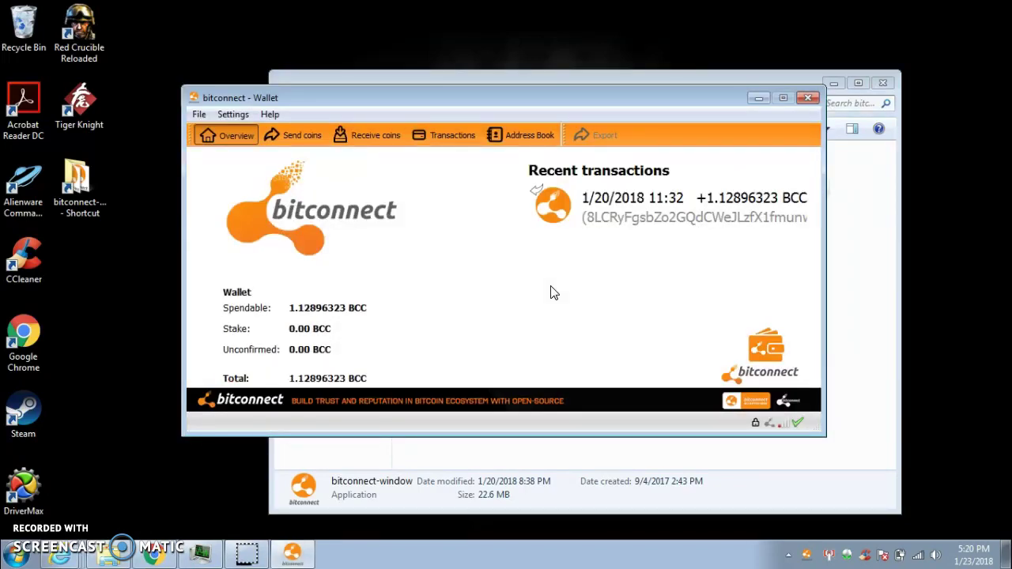
pyautogui.click(687, 319)
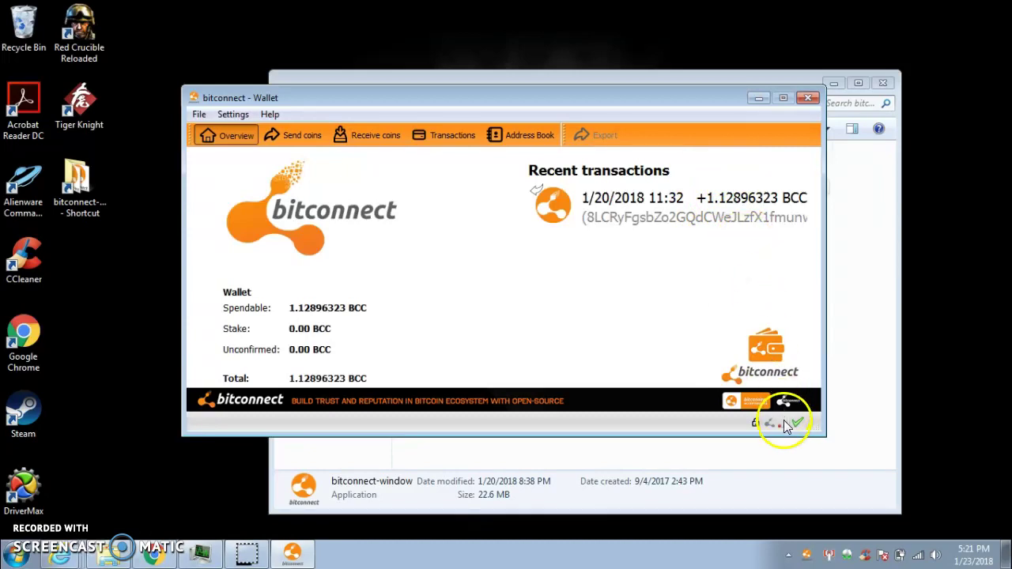
pyautogui.moveTo(784, 425)
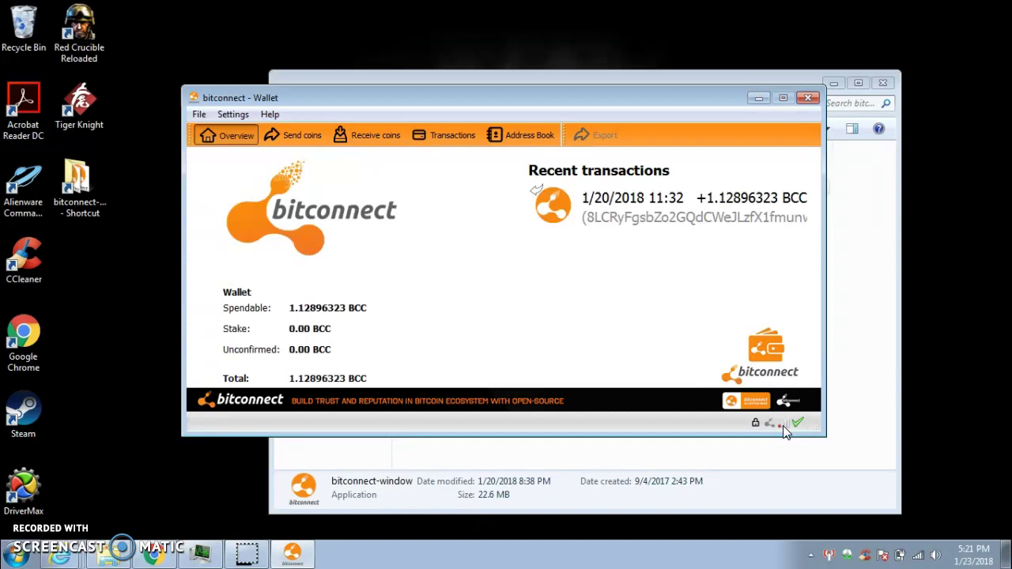
pyautogui.click(659, 344)
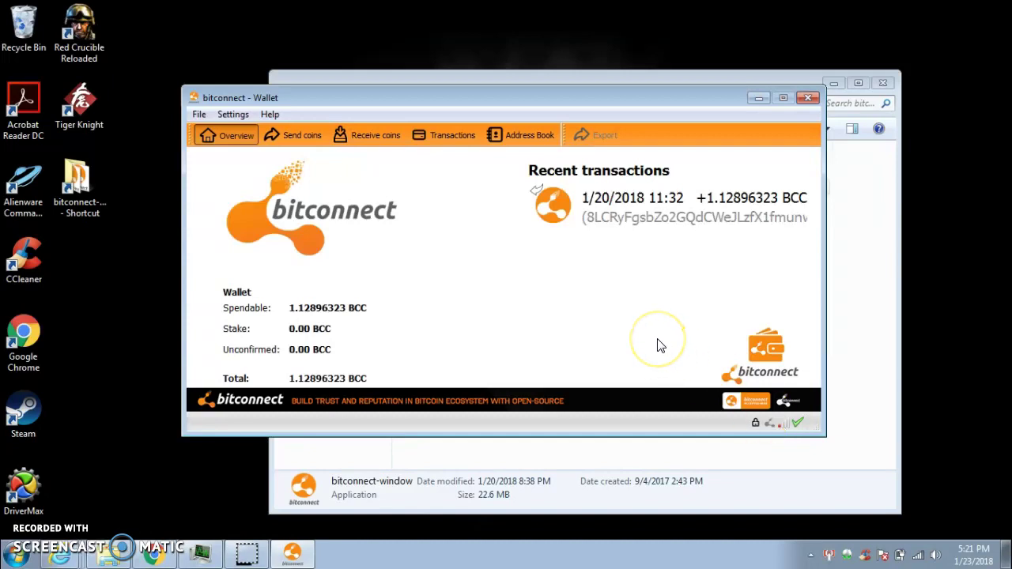